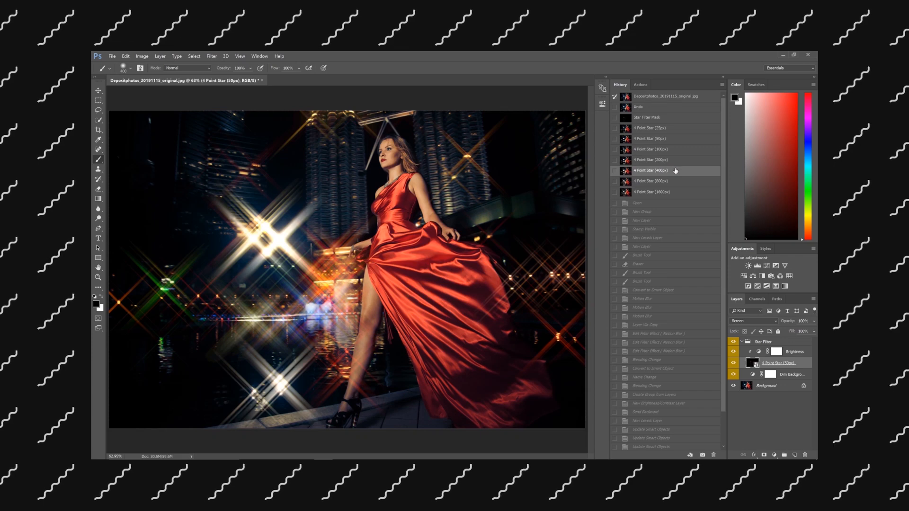
{"action": "left_click", "coordinate": [671, 117]}
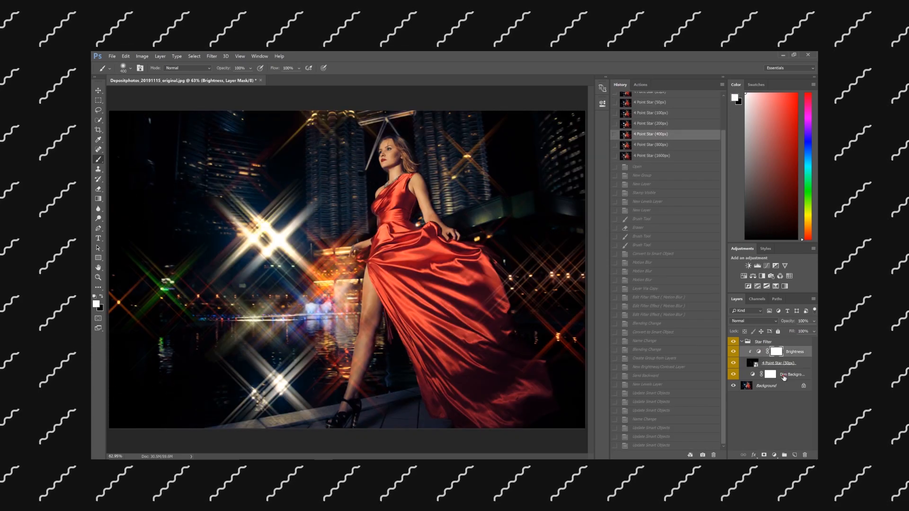
{"action": "left_click", "coordinate": [786, 375]}
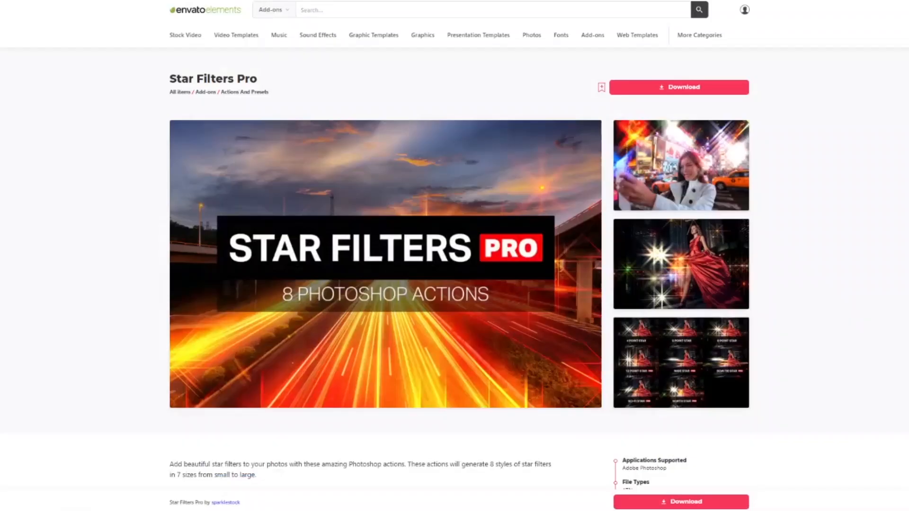
Look through the enlarged preview images of the Star Filters Pro item on Envato Elements.
{"action": "left_click", "coordinate": [692, 163]}
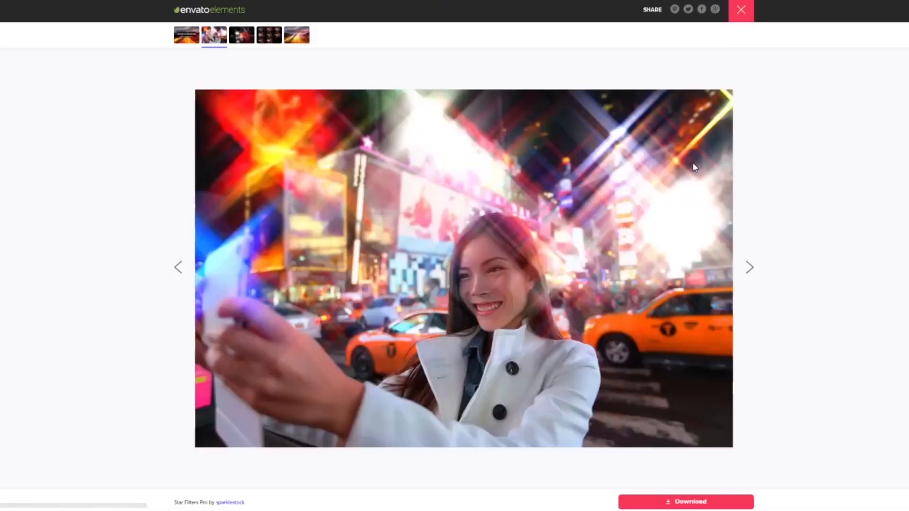
{"action": "left_click", "coordinate": [746, 264]}
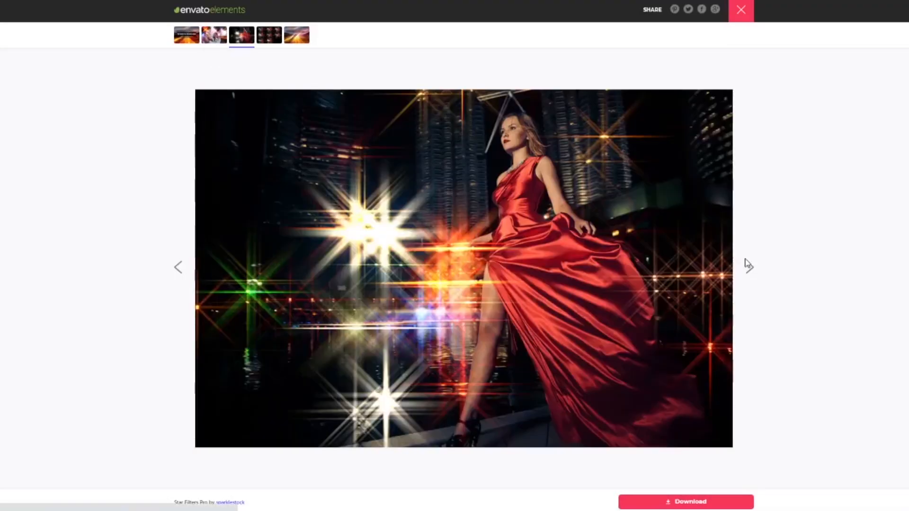
{"action": "left_click", "coordinate": [747, 266]}
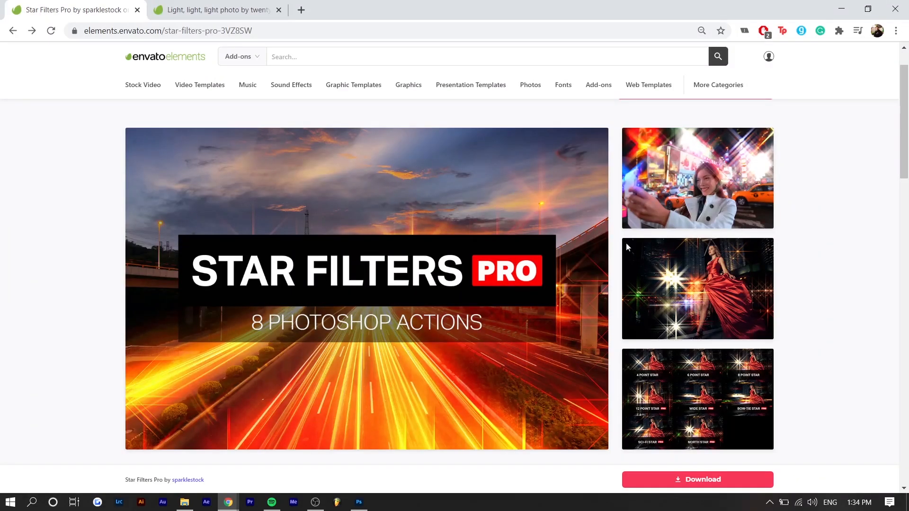
Examine the preview image listing the eight star filter styles and return to the Star Filters Pro item page.
{"action": "left_click", "coordinate": [701, 363]}
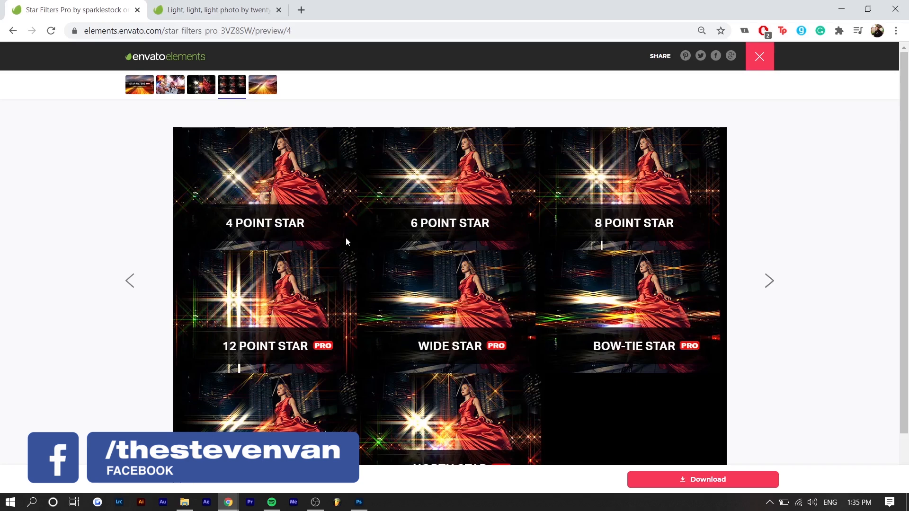
{"action": "scroll", "coordinate": [393, 264], "scroll_direction": "down", "scroll_amount": 1}
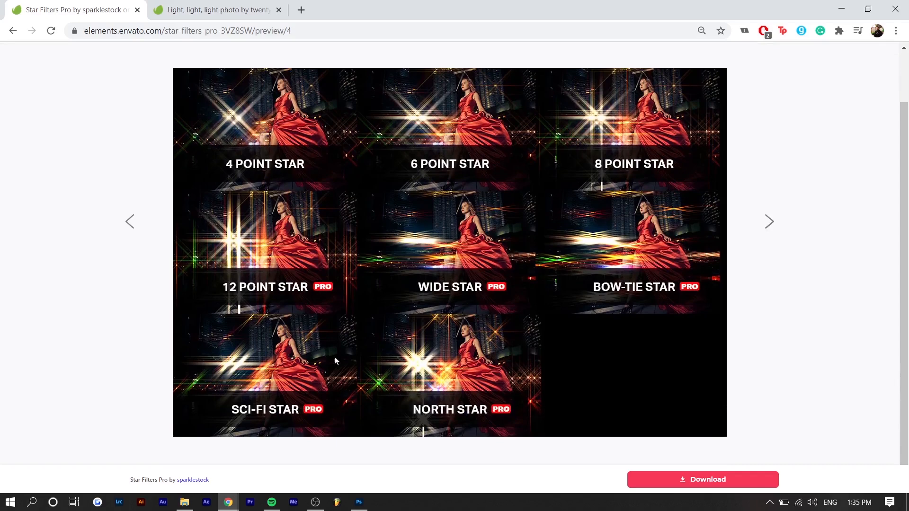
{"action": "scroll", "coordinate": [598, 318], "scroll_direction": "up", "scroll_amount": 1}
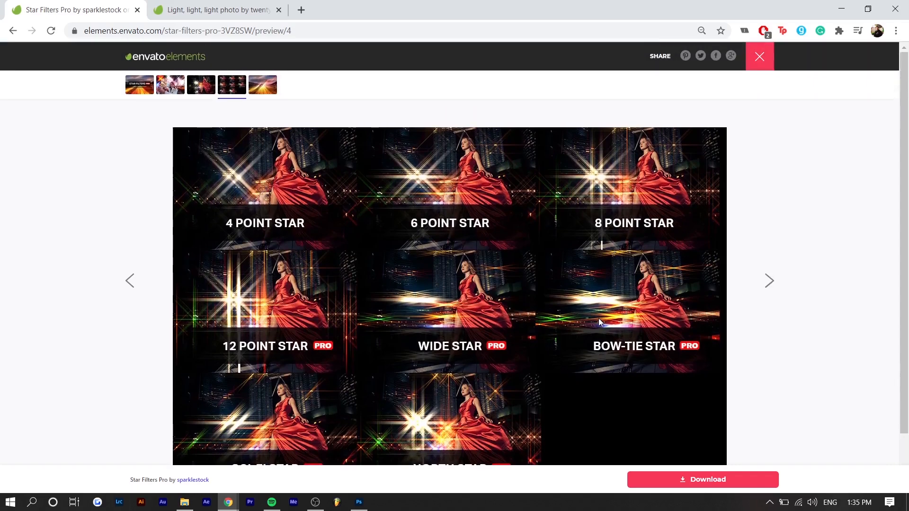
{"action": "key", "text": "alt+Left"}
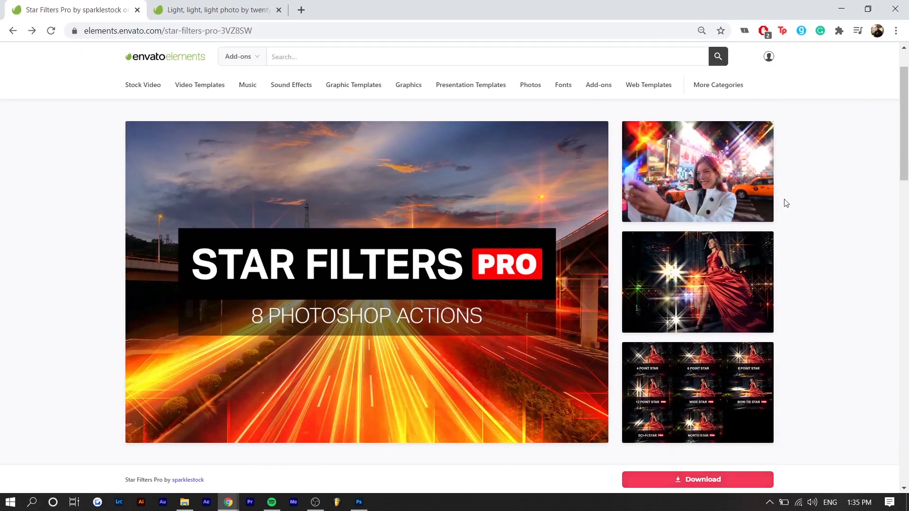
{"action": "scroll", "coordinate": [549, 199], "scroll_direction": "down", "scroll_amount": 1}
{"action": "scroll", "coordinate": [528, 234], "scroll_direction": "up", "scroll_amount": 1}
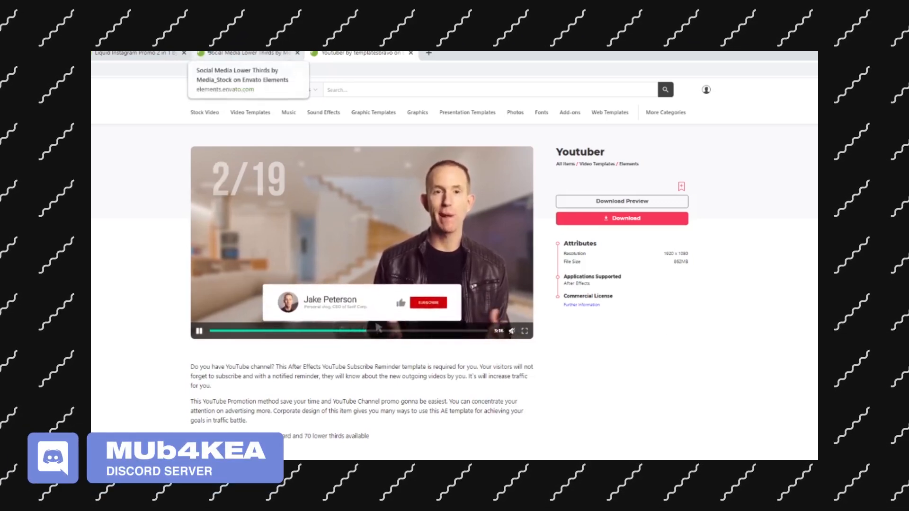
{"action": "left_click", "coordinate": [209, 53]}
{"action": "left_click", "coordinate": [135, 53]}
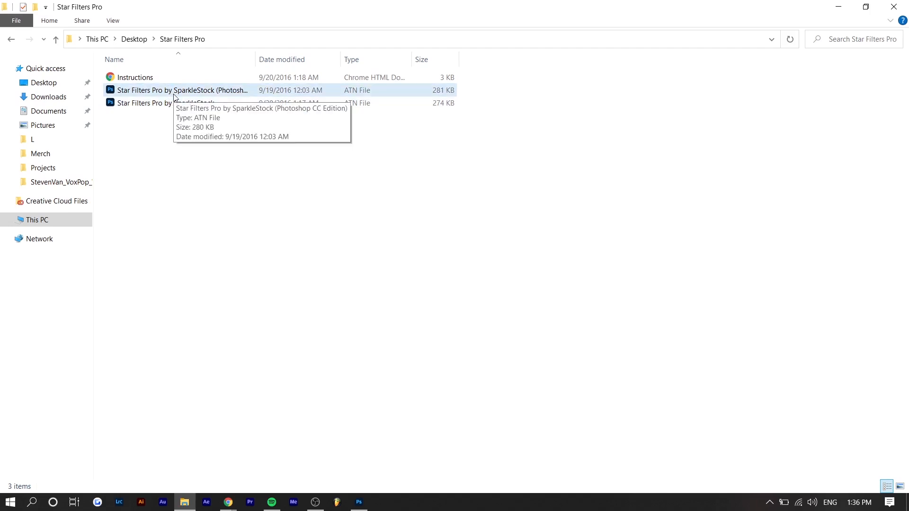
Load the Star Filters Pro by SparkleStock (Photoshop CC Edition) action file from the Star Filters Pro folder into Photoshop and display the actions.
{"action": "double_click", "coordinate": [196, 91]}
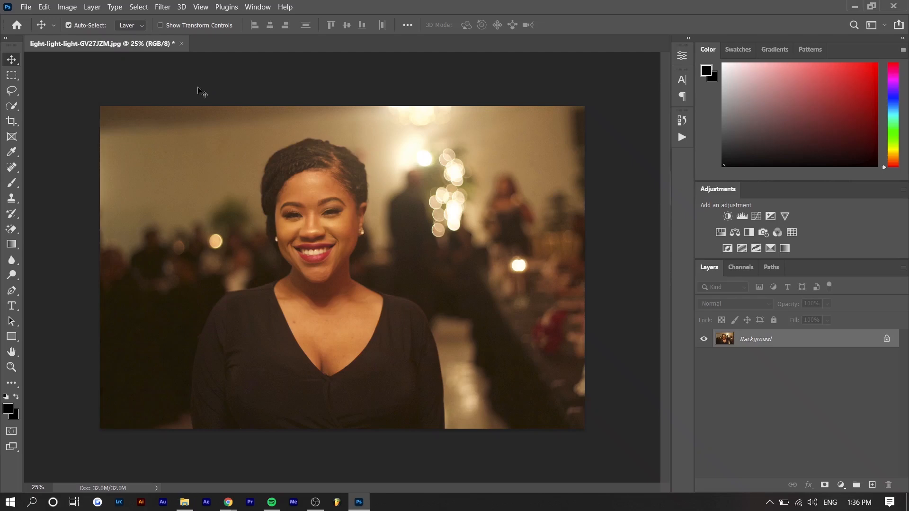
{"action": "left_click", "coordinate": [251, 8]}
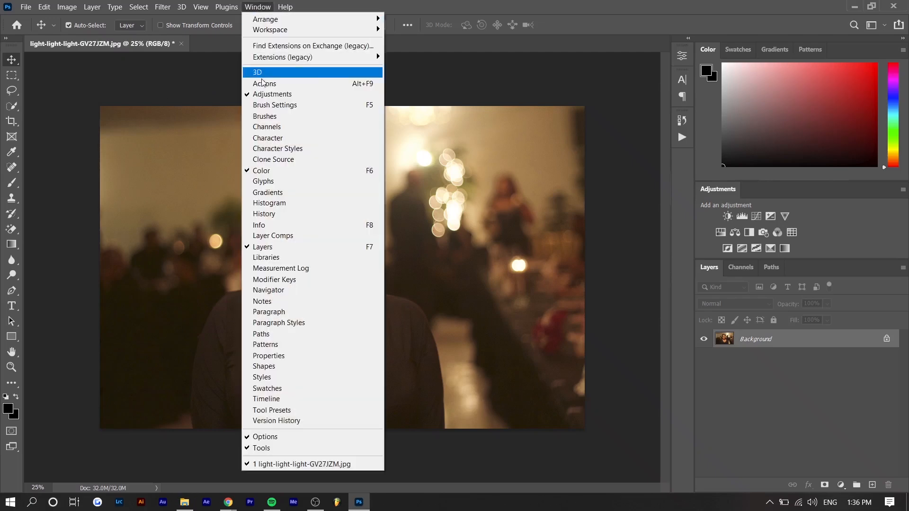
{"action": "left_click", "coordinate": [272, 86]}
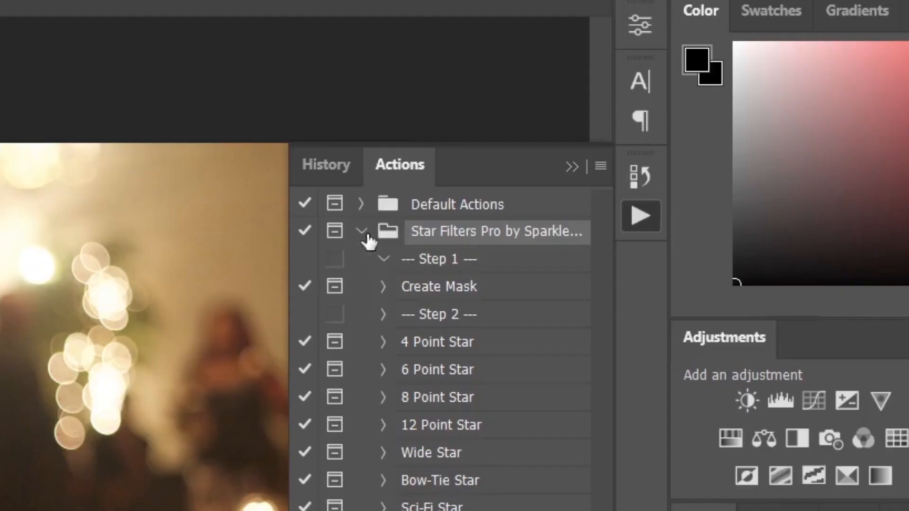
Inspect the contents of the Default Actions set and the two-step structure of the Star Filters Pro action set.
{"action": "left_click", "coordinate": [565, 145]}
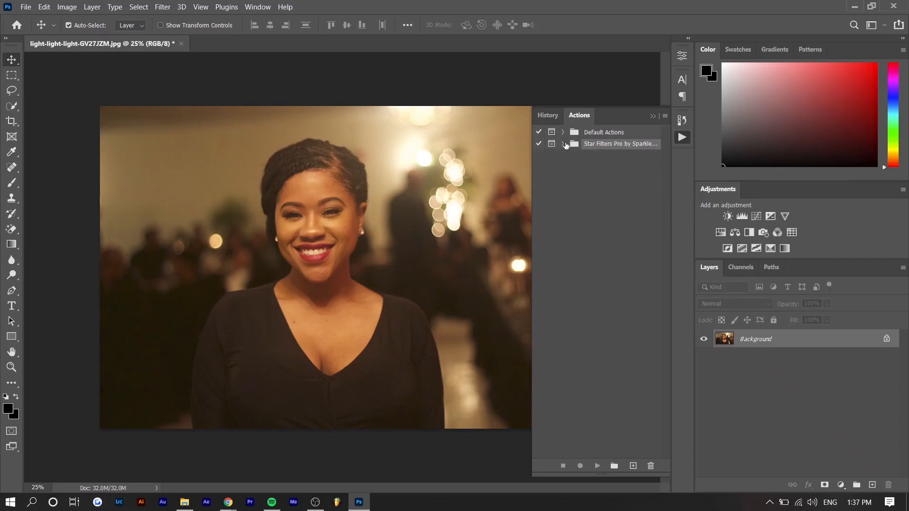
{"action": "left_click", "coordinate": [562, 133]}
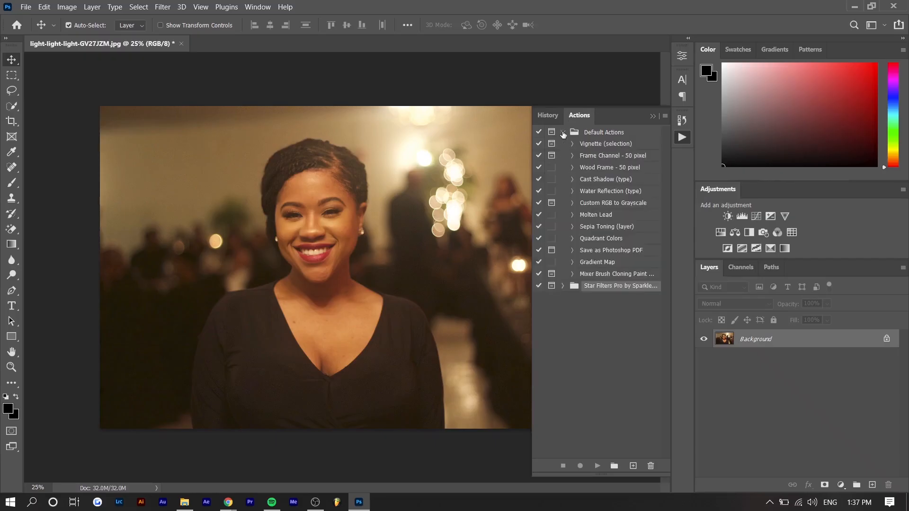
{"action": "left_click", "coordinate": [563, 133]}
{"action": "left_click", "coordinate": [562, 144]}
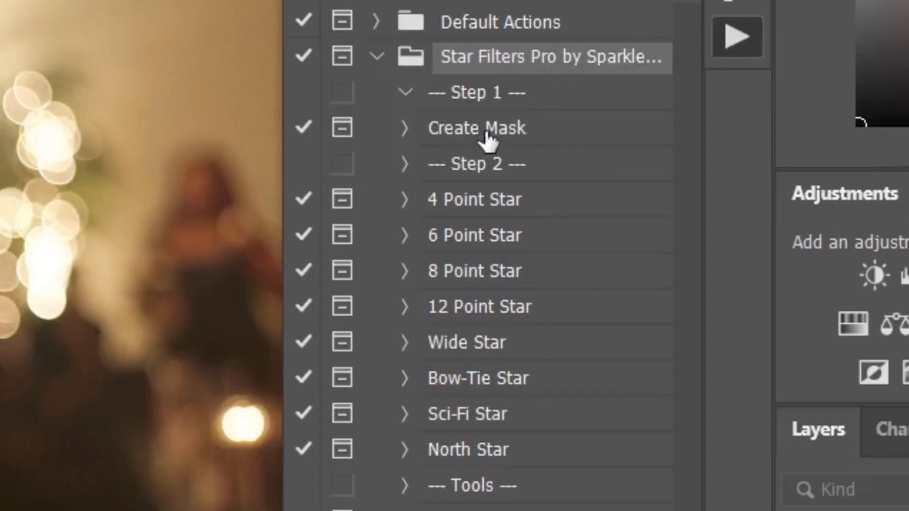
{"action": "left_click", "coordinate": [490, 96]}
{"action": "left_click", "coordinate": [507, 178]}
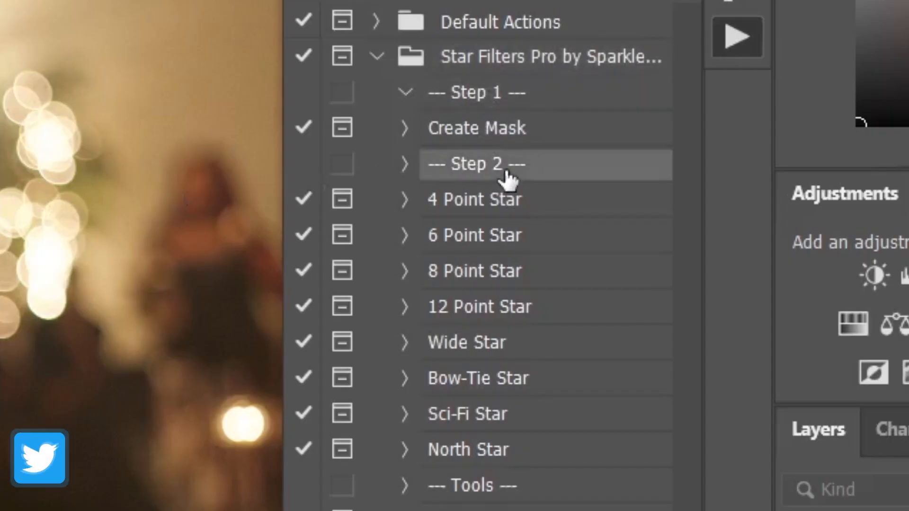
Run the Create Mask action on the portrait photo and continue past its painting instructions.
{"action": "left_click", "coordinate": [493, 133]}
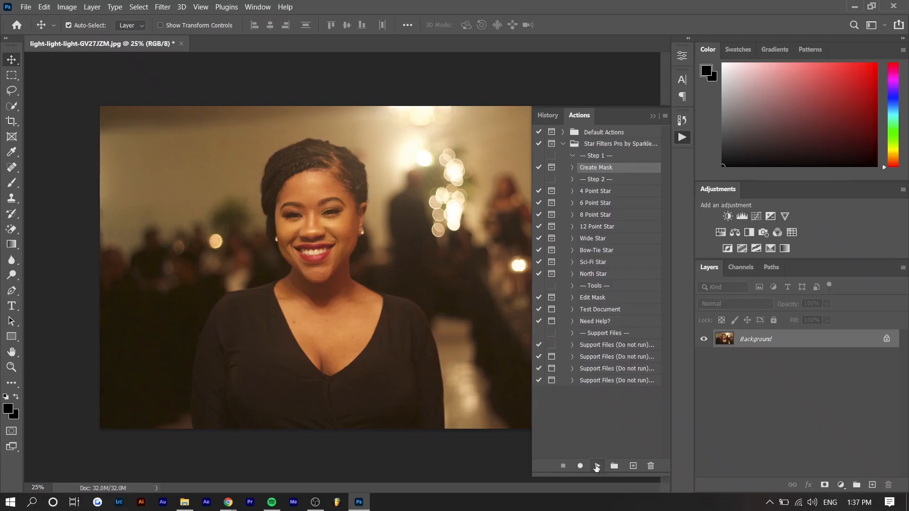
{"action": "left_click", "coordinate": [597, 466]}
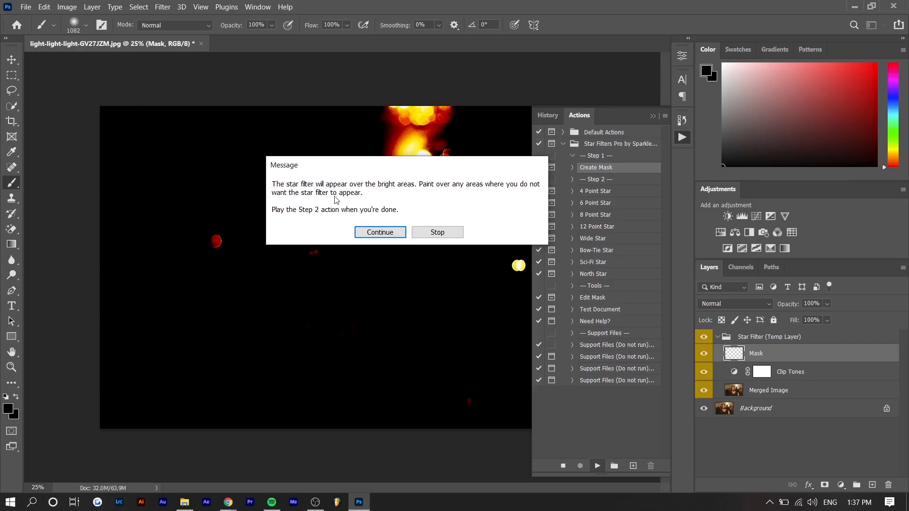
{"action": "left_click", "coordinate": [379, 232]}
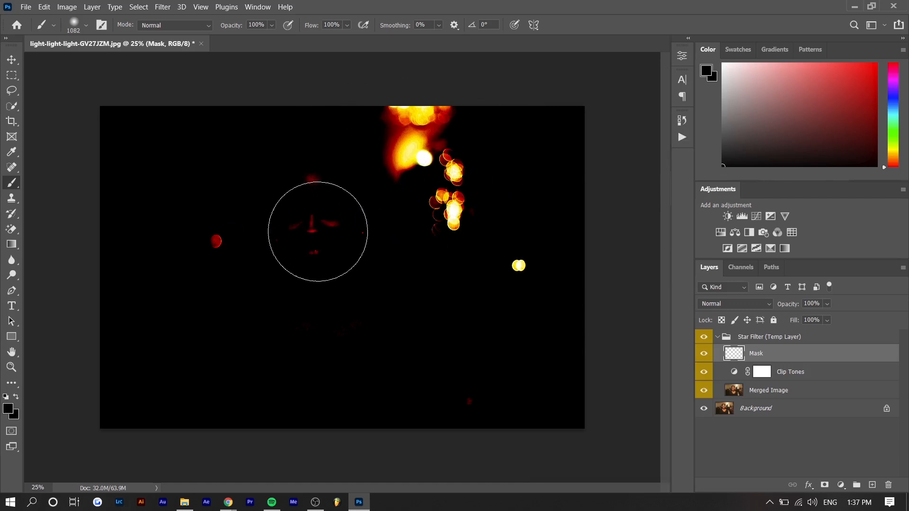
Paint black over the bright spots on the woman's face on the Mask layer with a 430 px brush.
{"action": "scroll", "coordinate": [310, 244], "scroll_direction": "up", "scroll_amount": 3, "text": "alt"}
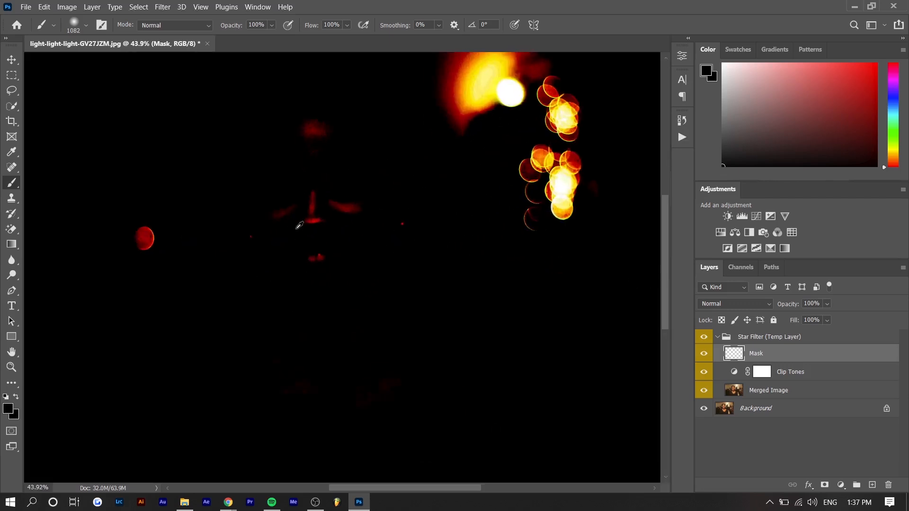
{"action": "mouse_move", "coordinate": [328, 234]}
{"action": "left_mouse_down", "text": "alt"}
{"action": "mouse_move", "coordinate": [259, 251]}
{"action": "mouse_move", "coordinate": [201, 252]}
{"action": "left_mouse_up", "text": "alt"}
{"action": "scroll", "coordinate": [301, 248], "scroll_direction": "up", "scroll_amount": 2, "text": "alt"}
{"action": "mouse_move", "coordinate": [303, 244]}
{"action": "left_mouse_down"}
{"action": "mouse_move", "coordinate": [320, 166]}
{"action": "mouse_move", "coordinate": [328, 180]}
{"action": "left_mouse_up"}
{"action": "scroll", "coordinate": [300, 241], "scroll_direction": "down", "scroll_amount": 1, "text": "alt"}
{"action": "scroll", "coordinate": [303, 237], "scroll_direction": "down", "scroll_amount": 2, "text": "alt"}
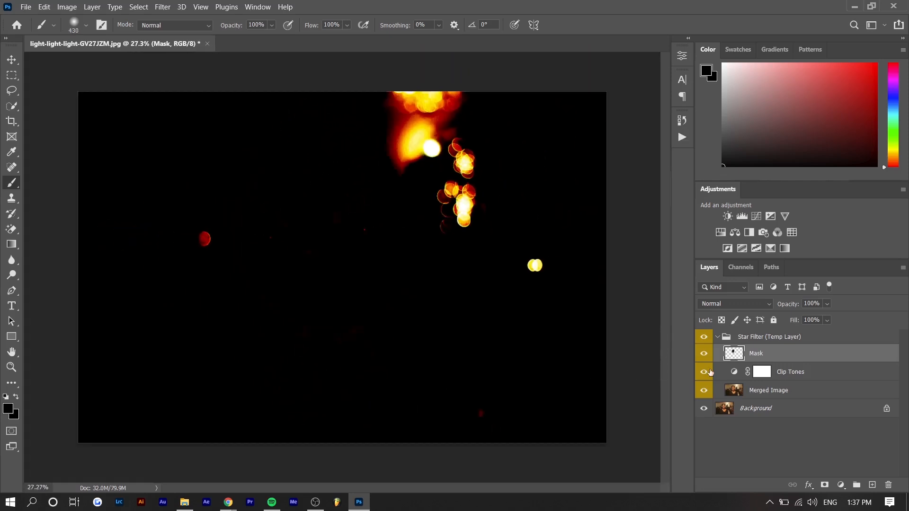
Hide the Clip Tones layer to finish covering the woman's face with black on the Mask layer, and show Clip Tones again.
{"action": "left_click", "coordinate": [704, 372]}
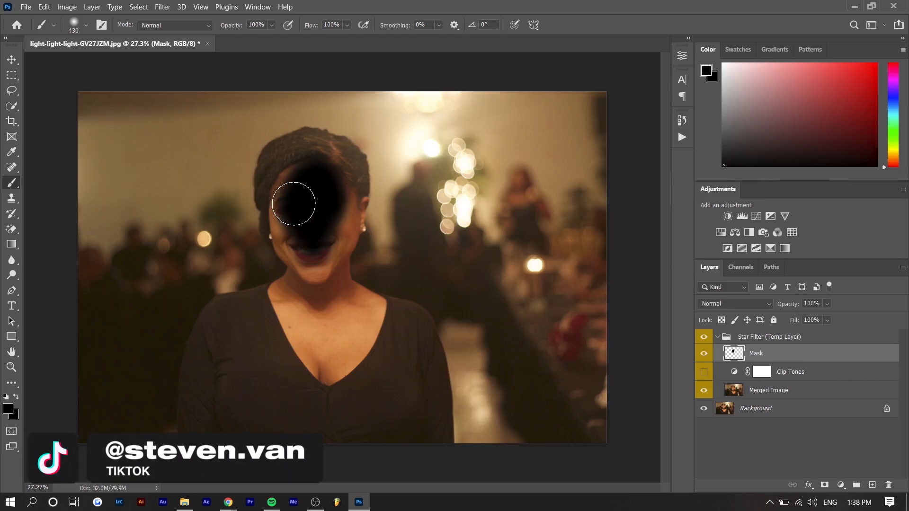
{"action": "mouse_move", "coordinate": [298, 205]}
{"action": "left_mouse_down"}
{"action": "mouse_move", "coordinate": [311, 245]}
{"action": "mouse_move", "coordinate": [326, 226]}
{"action": "mouse_move", "coordinate": [323, 193]}
{"action": "left_mouse_up"}
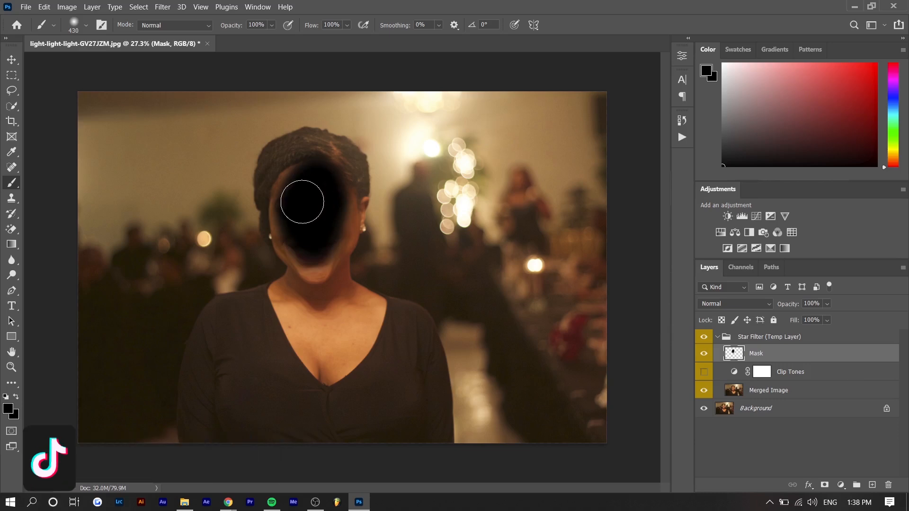
{"action": "left_click", "coordinate": [704, 371]}
{"action": "left_click", "coordinate": [704, 372]}
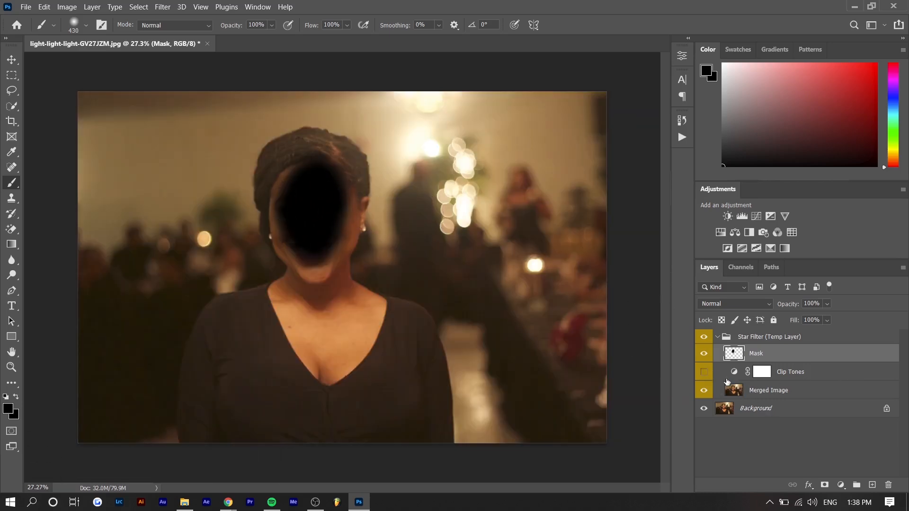
{"action": "left_click", "coordinate": [704, 371]}
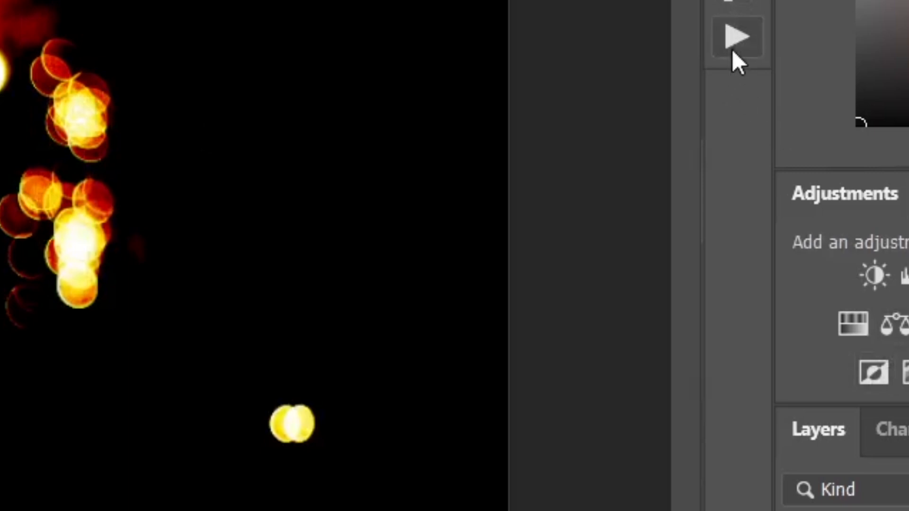
Run the 4 Point Star action on the masked photo and continue to the history of generated effects.
{"action": "left_click", "coordinate": [732, 50]}
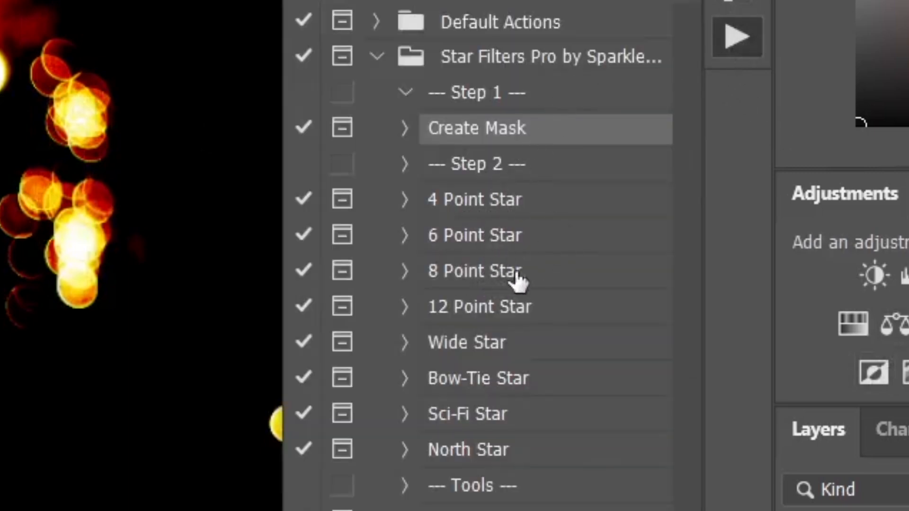
{"action": "left_click", "coordinate": [508, 227]}
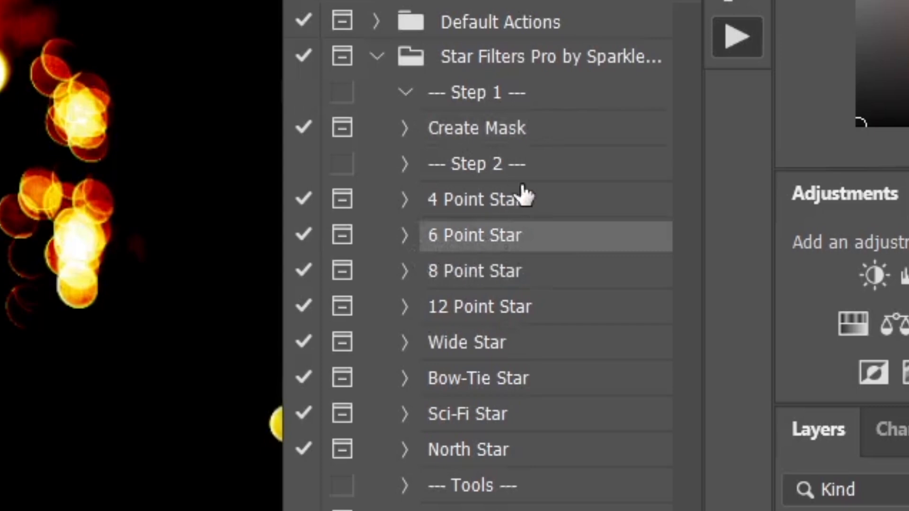
{"action": "left_click", "coordinate": [520, 203]}
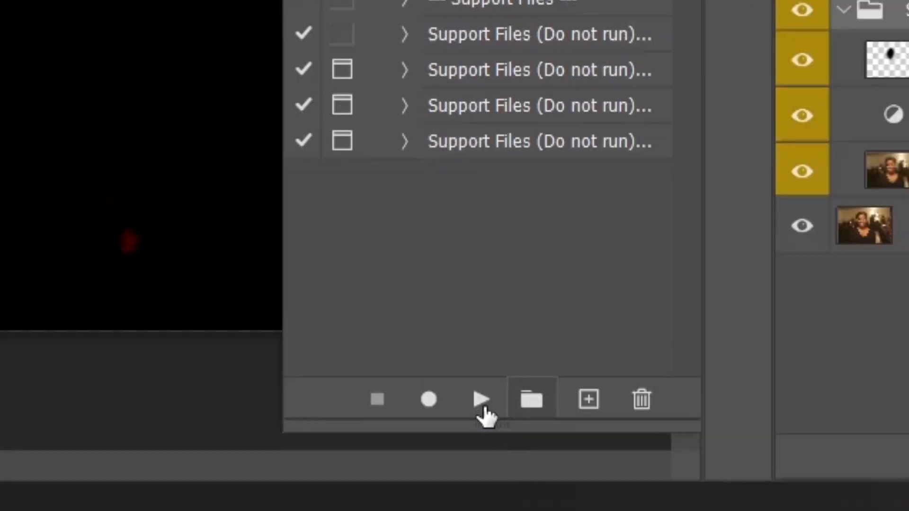
{"action": "left_click", "coordinate": [481, 401]}
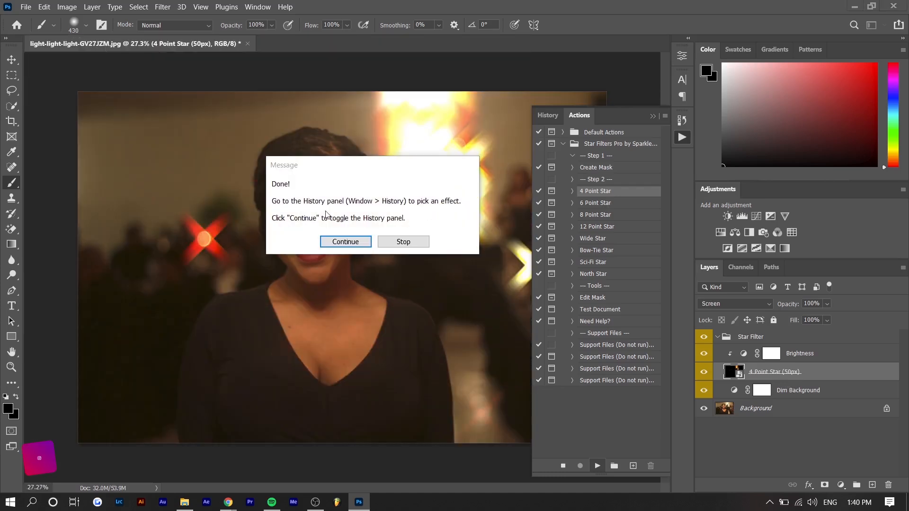
{"action": "left_click", "coordinate": [358, 243]}
Compare the generated star sizes among the history snapshots and choose 4 Point Star (400px).
{"action": "left_click", "coordinate": [597, 165]}
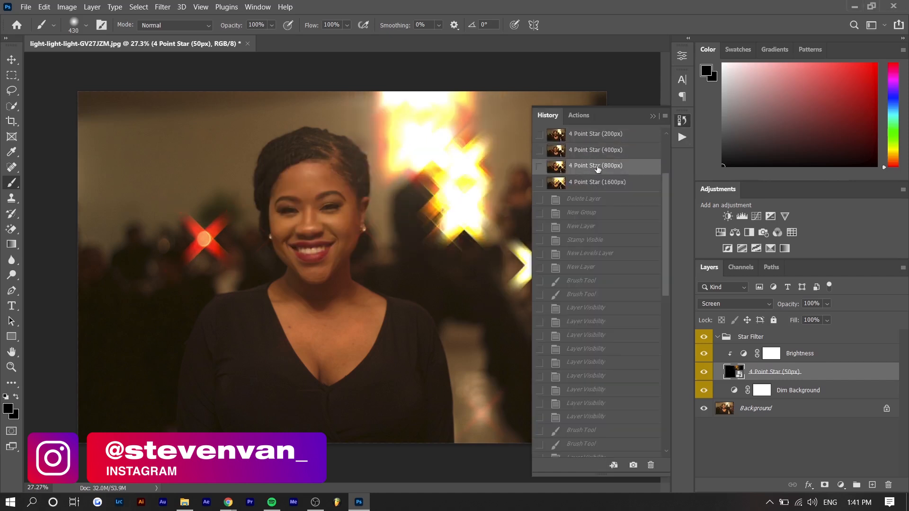
{"action": "left_click", "coordinate": [596, 182]}
{"action": "left_click", "coordinate": [593, 158]}
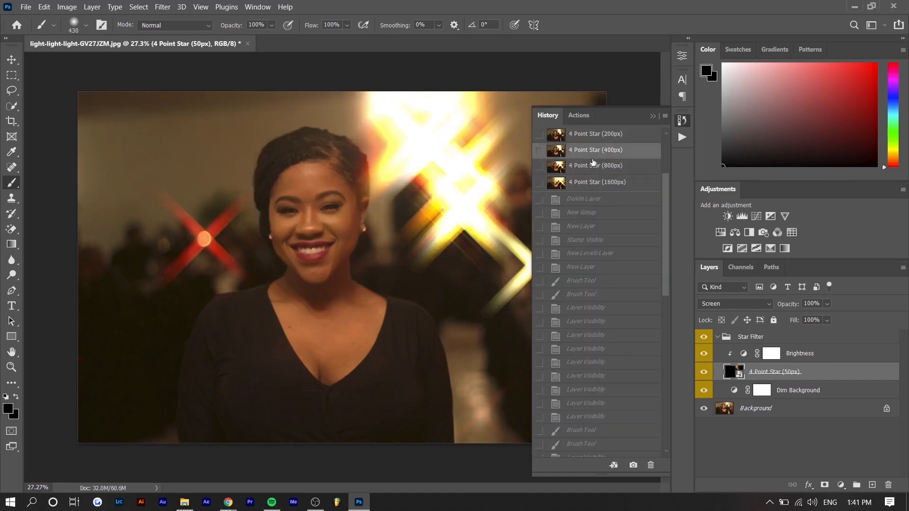
{"action": "left_click", "coordinate": [622, 132]}
{"action": "left_click", "coordinate": [620, 148]}
Set the Brightness layer's opacity to 68% and collapse the history list.
{"action": "left_click", "coordinate": [812, 356]}
{"action": "left_click", "coordinate": [826, 304]}
{"action": "left_click_drag", "start_coordinate": [812, 319], "coordinate": [810, 315]}
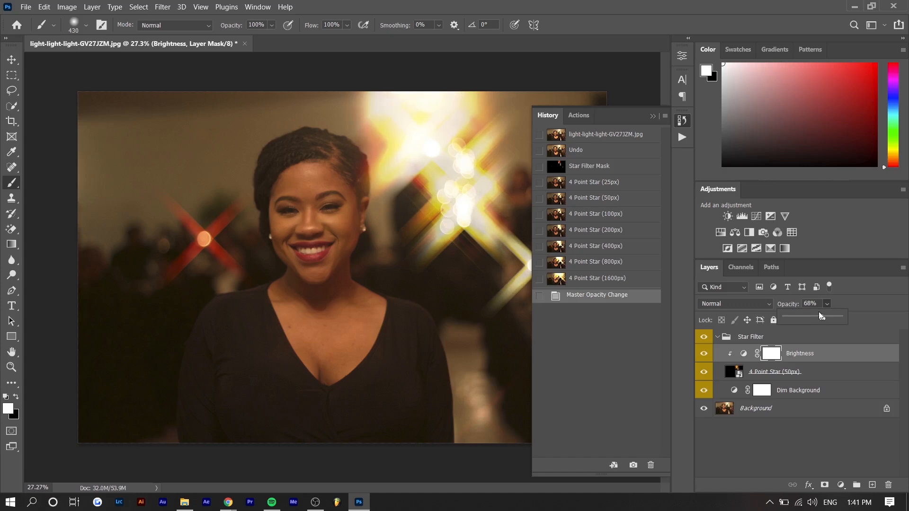
{"action": "left_click", "coordinate": [678, 119]}
{"action": "left_click", "coordinate": [652, 116]}
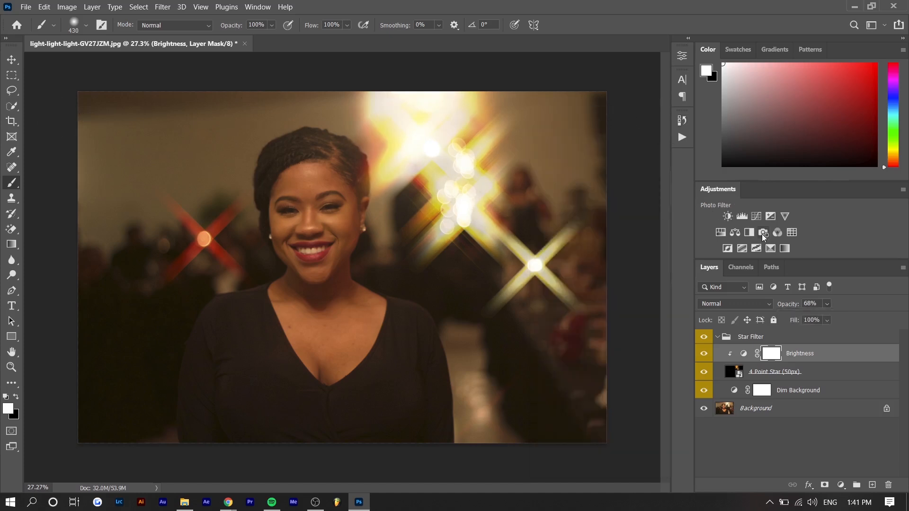
Try a Black & White adjustment clipped to the star effect above the Brightness layer, and delete it.
{"action": "left_click", "coordinate": [749, 232]}
{"action": "left_click", "coordinate": [582, 256]}
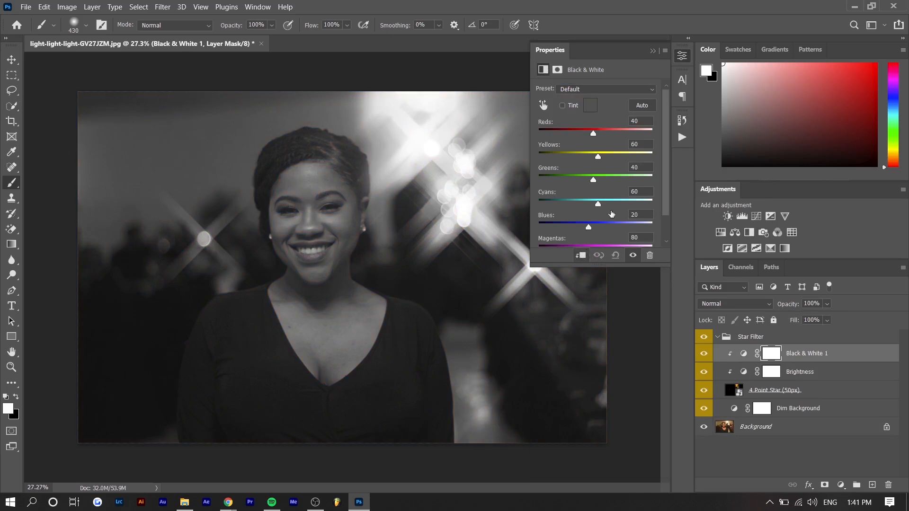
{"action": "left_click", "coordinate": [652, 51]}
{"action": "key", "text": "Delete"}
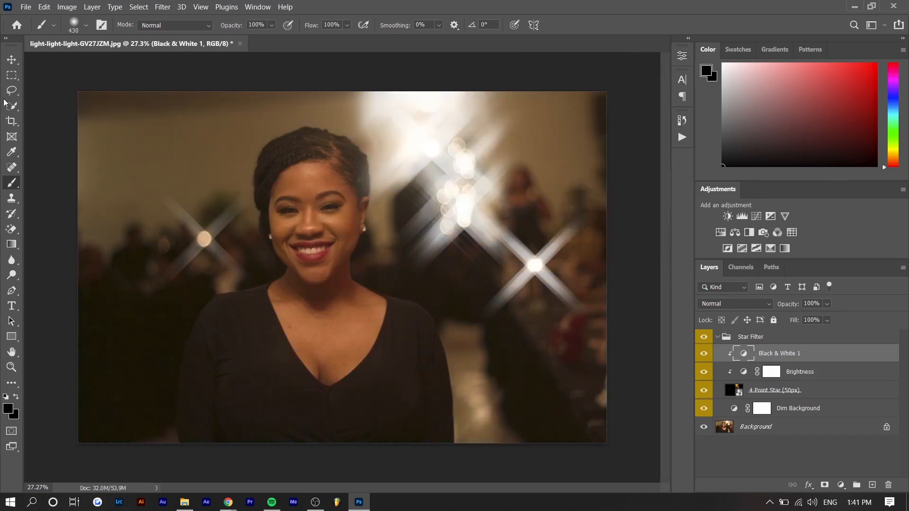
{"action": "left_click", "coordinate": [10, 61]}
{"action": "key", "text": "Delete"}
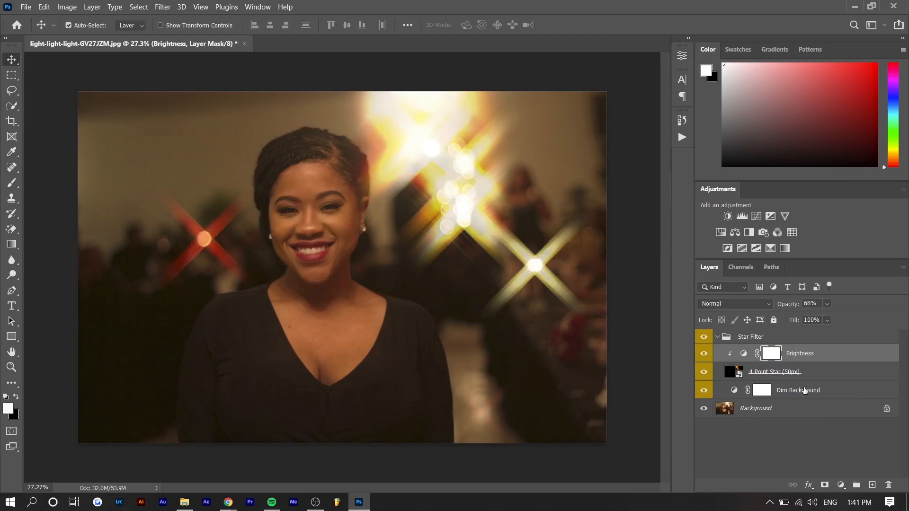
Set the Dim Background layer's opacity to 33% and deselect all layers.
{"action": "left_click", "coordinate": [800, 390]}
{"action": "left_click_drag", "start_coordinate": [827, 303], "coordinate": [804, 320]}
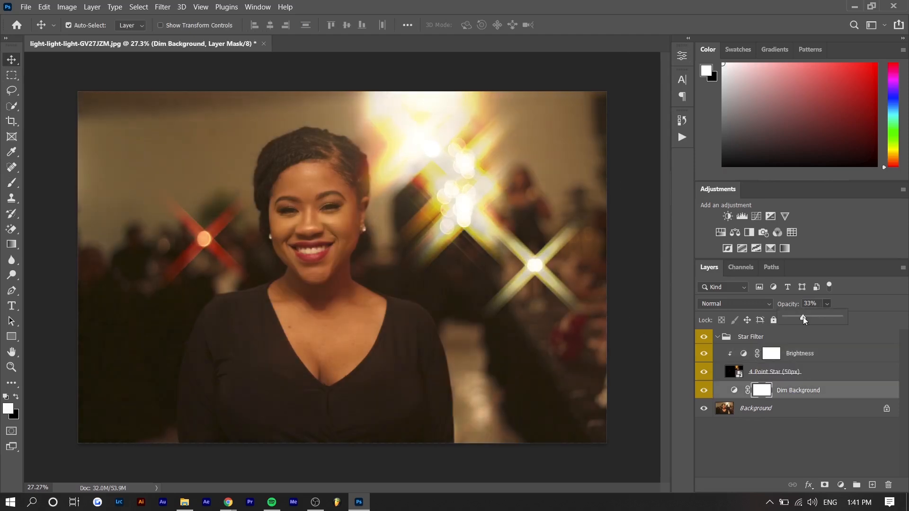
{"action": "left_click", "coordinate": [791, 435]}
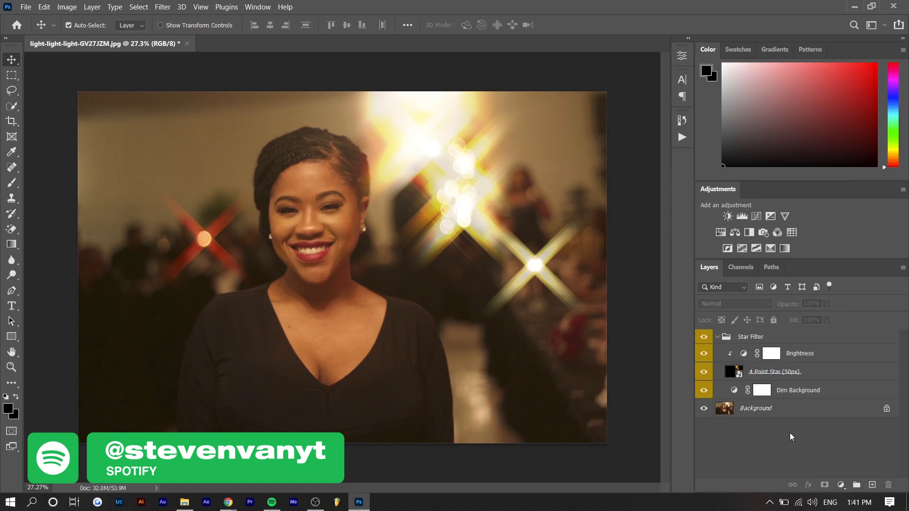